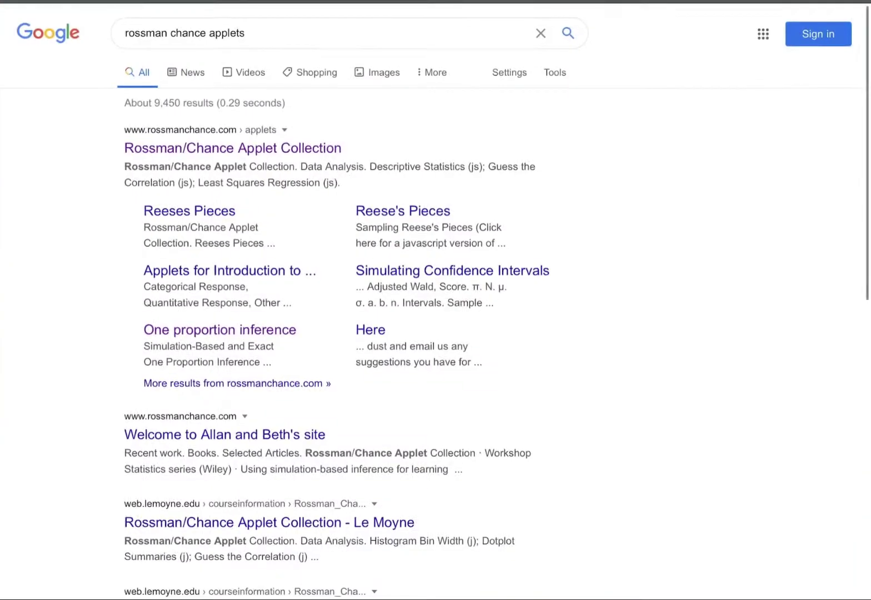
# Step: Open the Rossman/Chance Applet Collection page from the 'rossman chance applets' Google results
pyautogui.scroll(5, 195, 100)
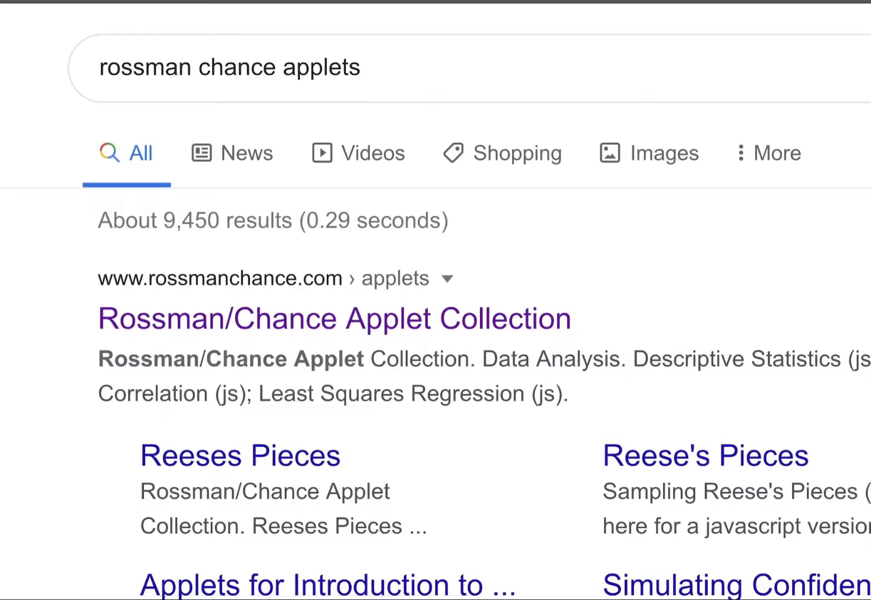
pyautogui.scroll(-3, 436, 300)
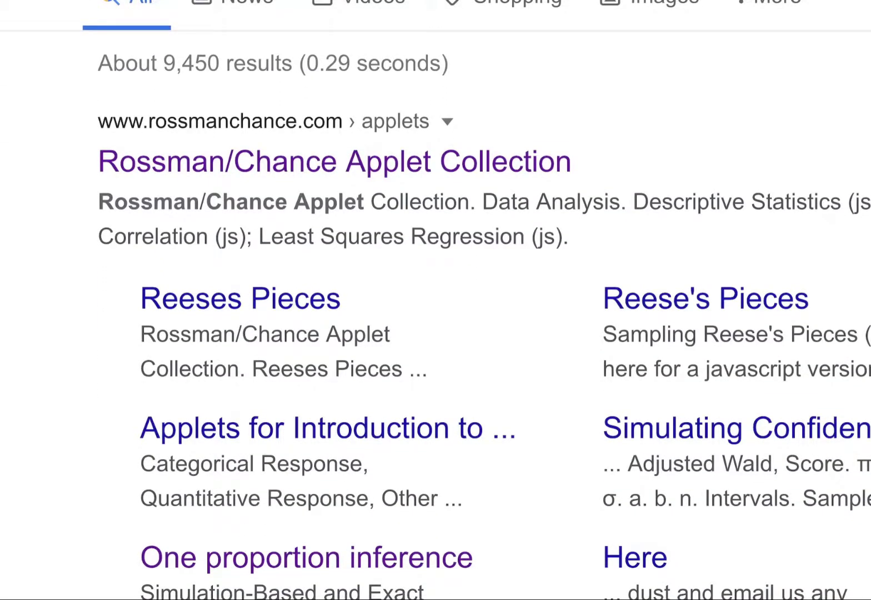
pyautogui.click(334, 162)
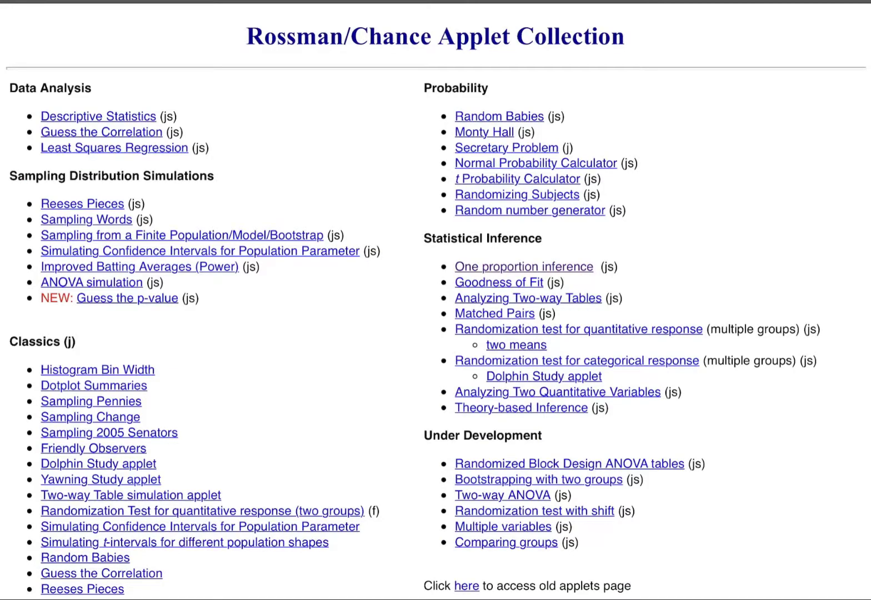
# Step: Open the One proportion inference applet from the Statistical Inference list
pyautogui.scroll(5, 733, 308)
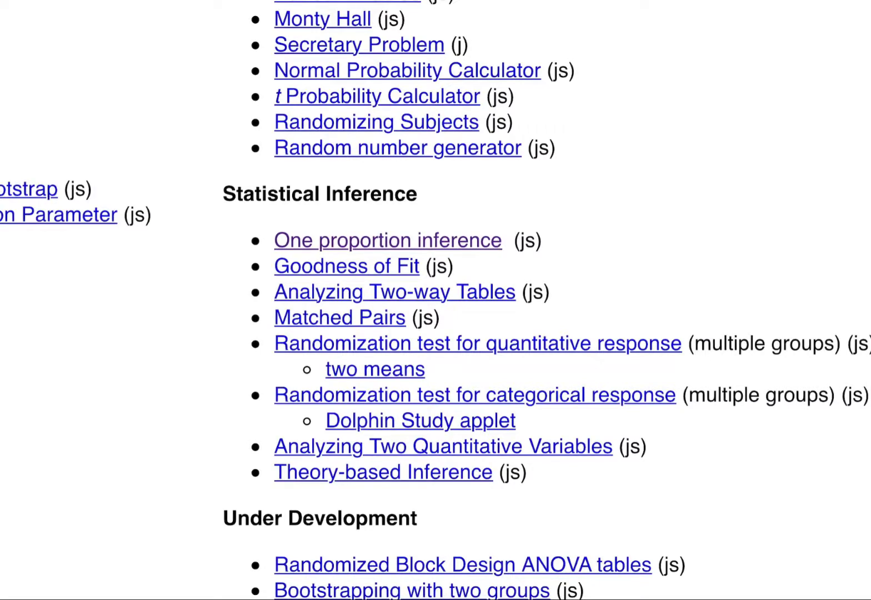
pyautogui.click(388, 241)
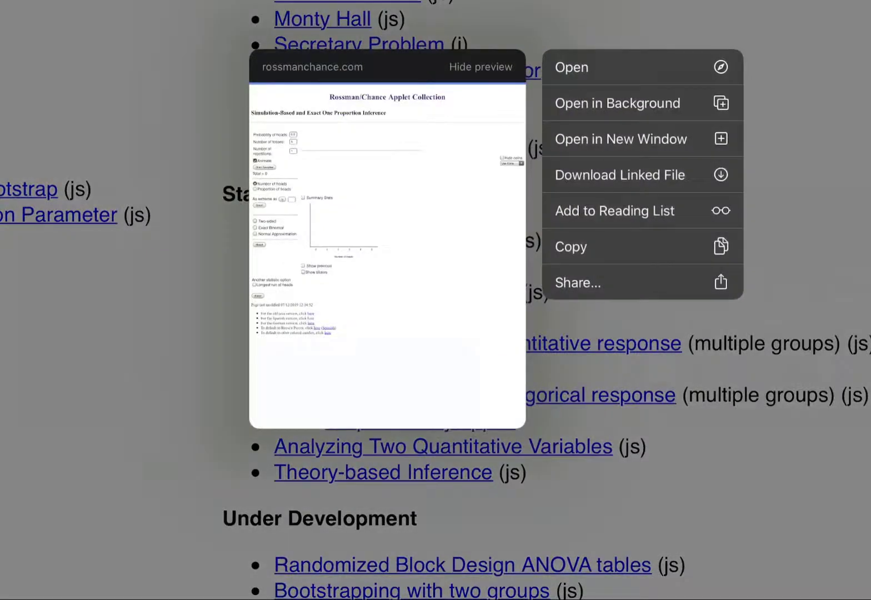
pyautogui.click(642, 67)
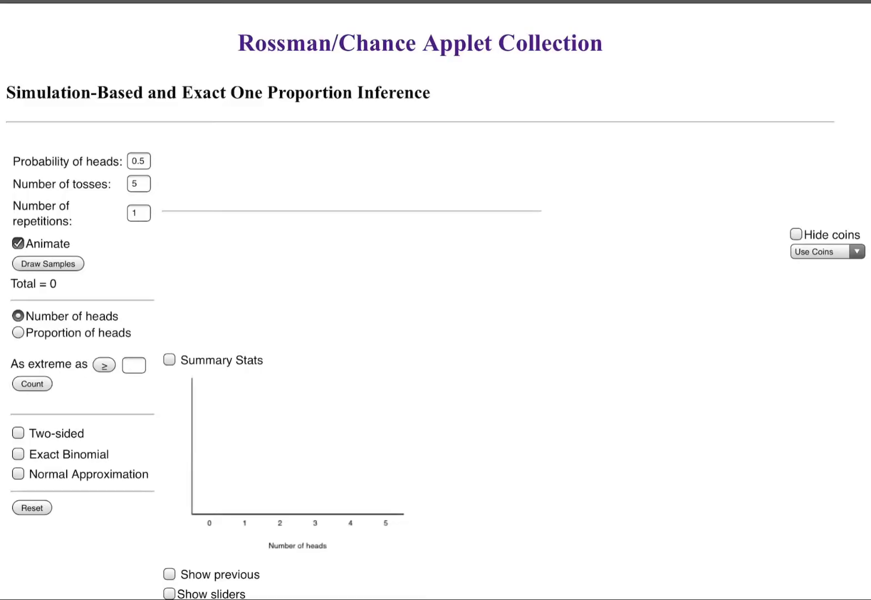
pyautogui.scroll(5, 21, 159)
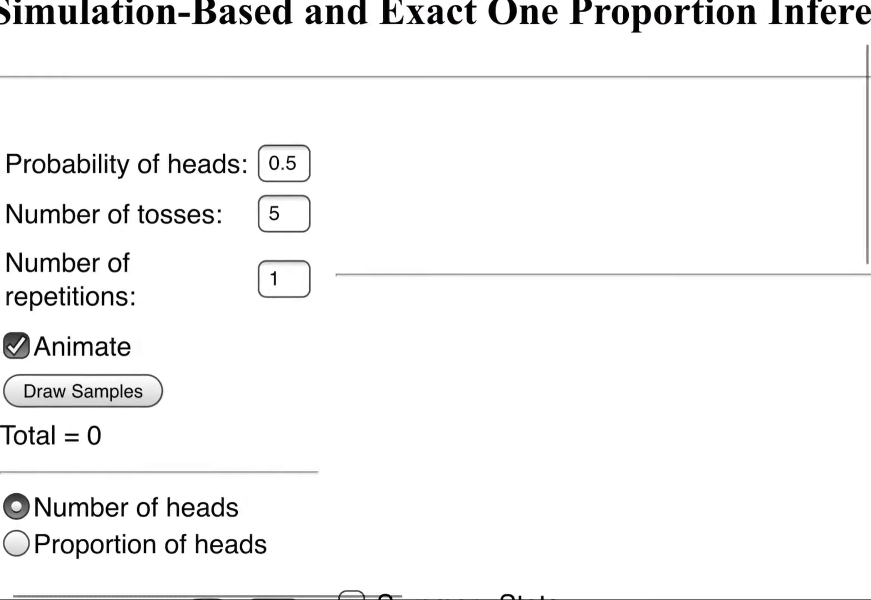
pyautogui.click(281, 164)
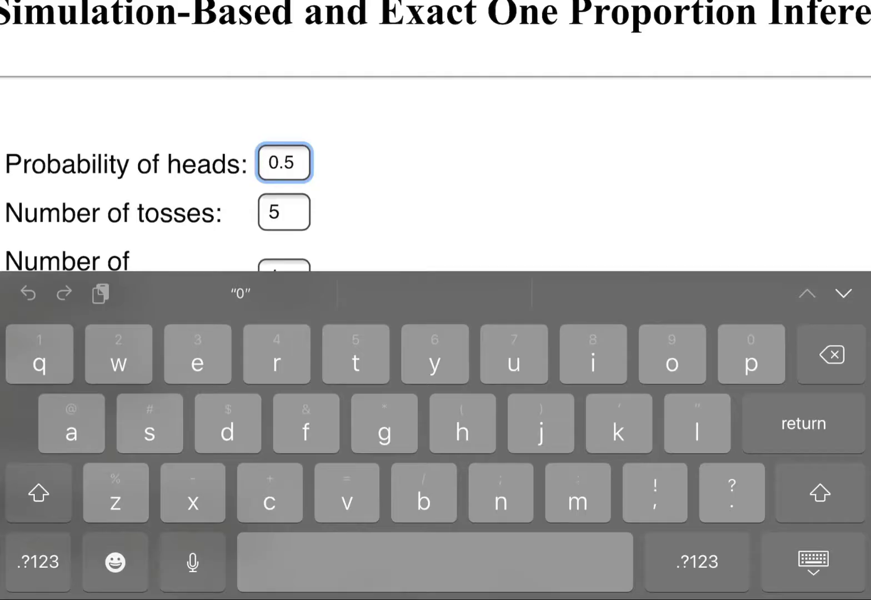
pyautogui.click(814, 562)
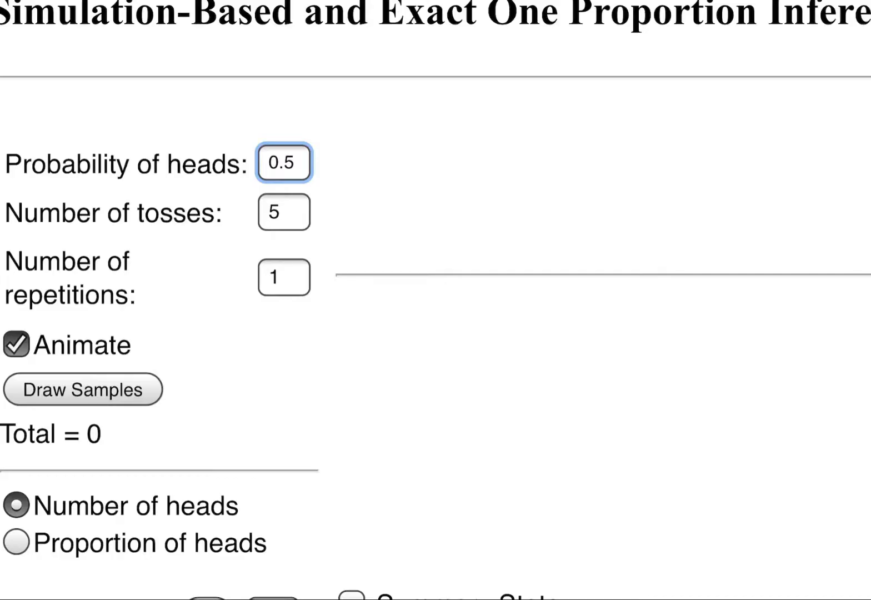
pyautogui.click(284, 277)
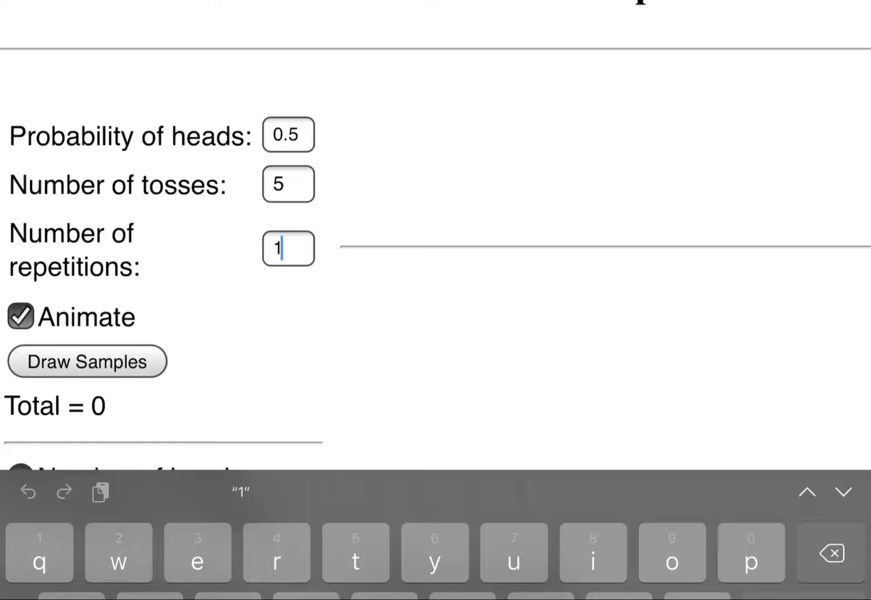
pyautogui.click(308, 60)
pyautogui.click(813, 563)
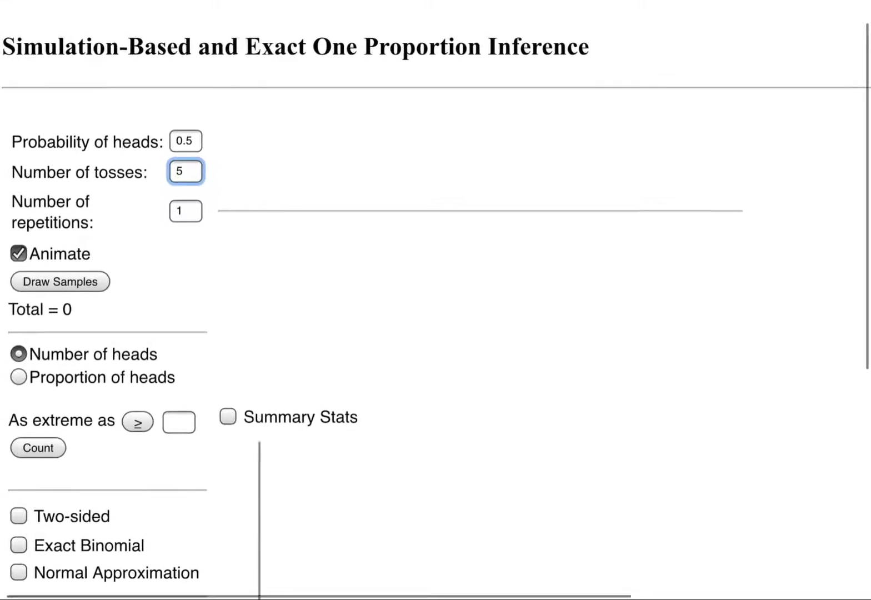
# Step: Draw one 5-toss sample (3 heads) and view its single dot at 3 on the dotplot
pyautogui.click(63, 285)
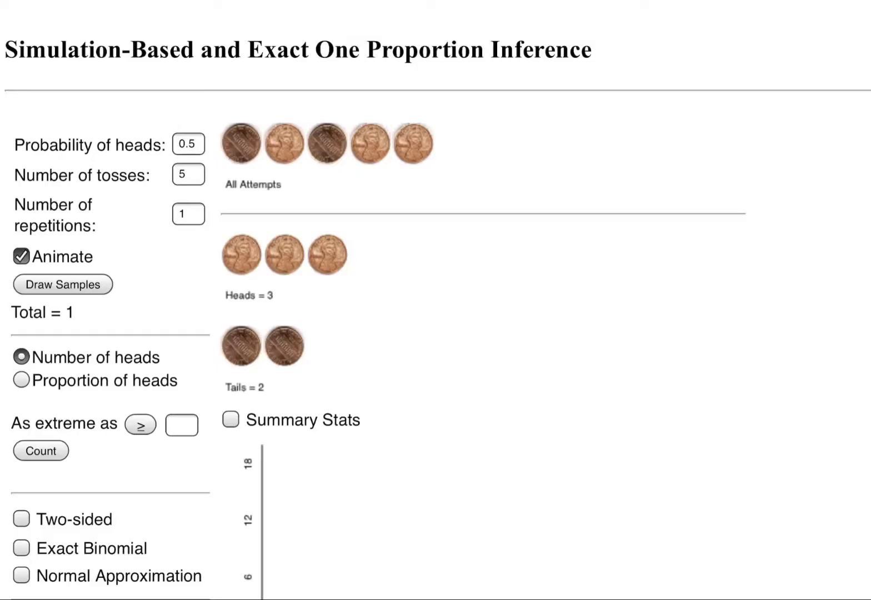
pyautogui.scroll(-3, 435, 300)
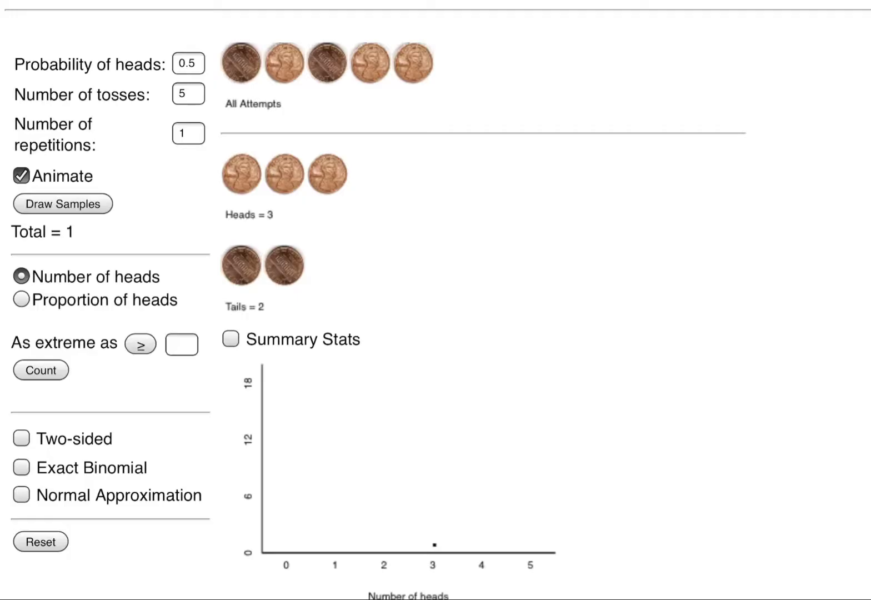
pyautogui.scroll(5, 61, 214)
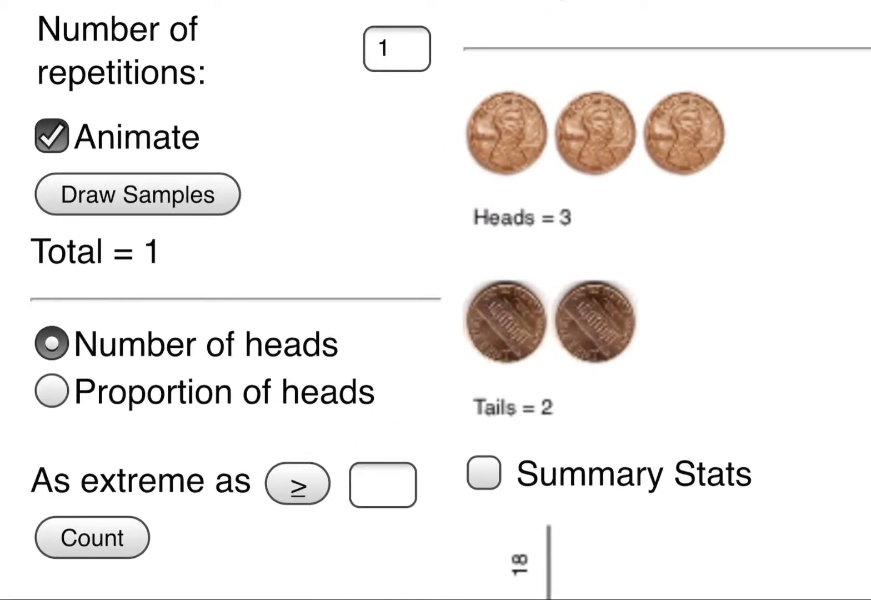
pyautogui.scroll(-5, 223, 213)
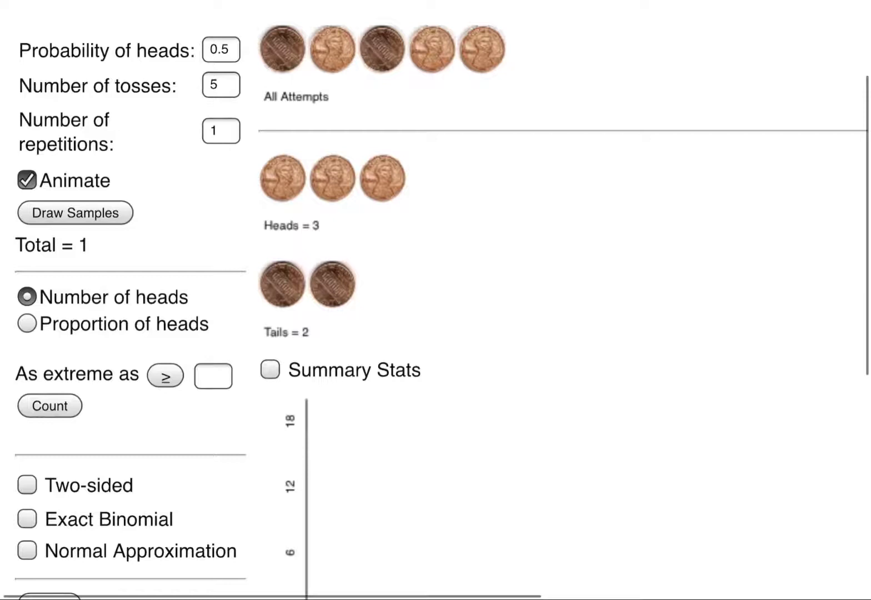
pyautogui.scroll(-3, 435, 300)
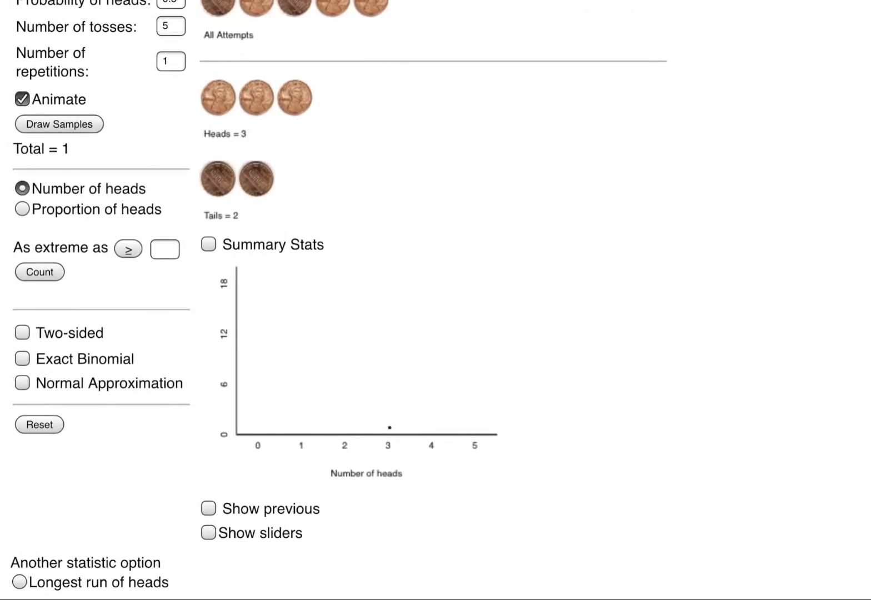
# Step: Draw one more repetition, then set repetitions to 8 and draw, totalling 10 samples
pyautogui.click(58, 124)
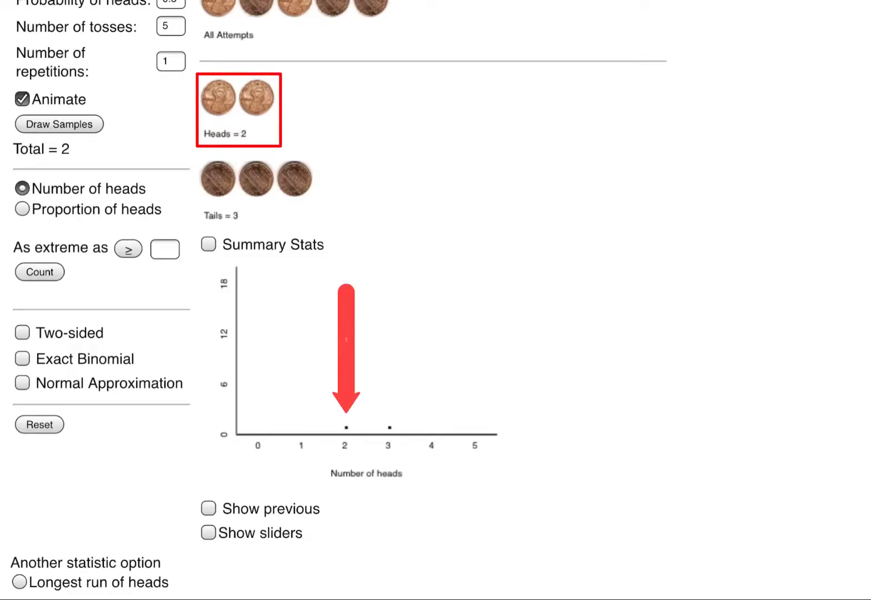
pyautogui.click(171, 61)
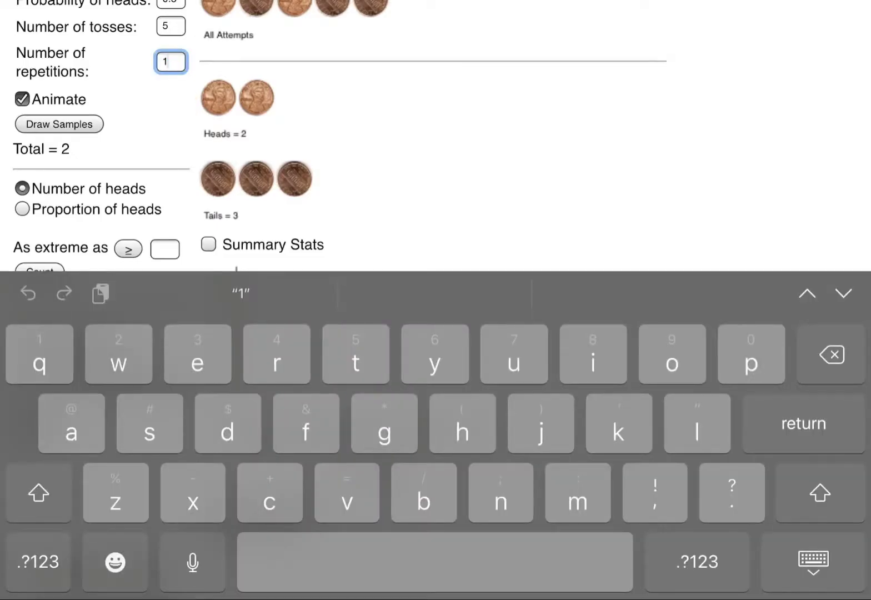
pyautogui.press('BackSpace')
pyautogui.click(38, 561)
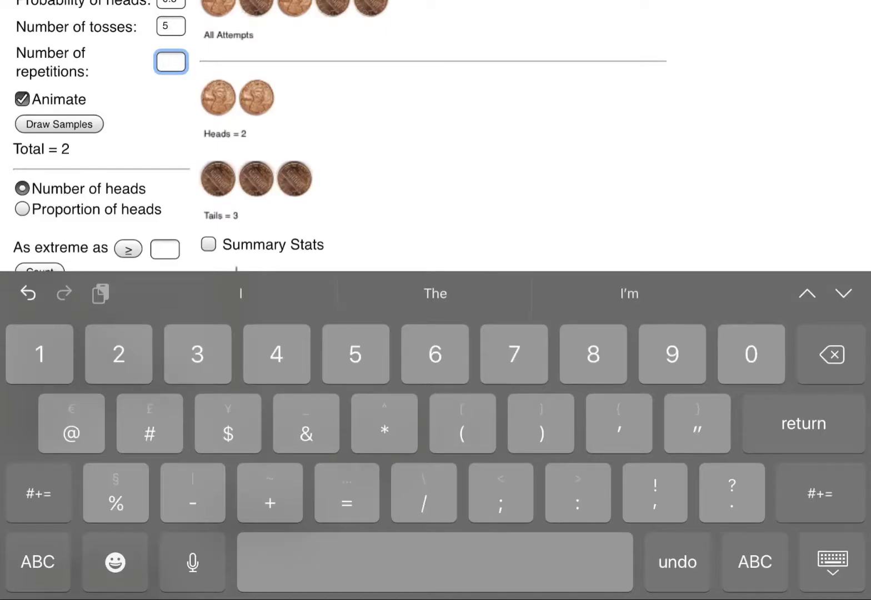
pyautogui.write('8')
pyautogui.press('Return')
pyautogui.click(59, 124)
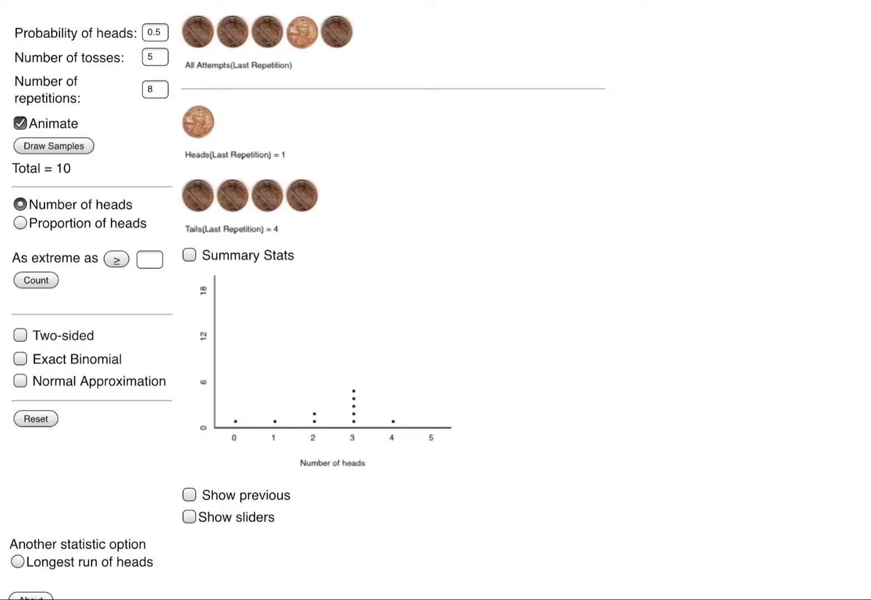
# Step: Change Number of repetitions from 8 to 90 and draw them, reaching Total = 100
pyautogui.click(155, 90)
pyautogui.click(158, 89)
pyautogui.click(158, 90)
pyautogui.press('BackSpace')
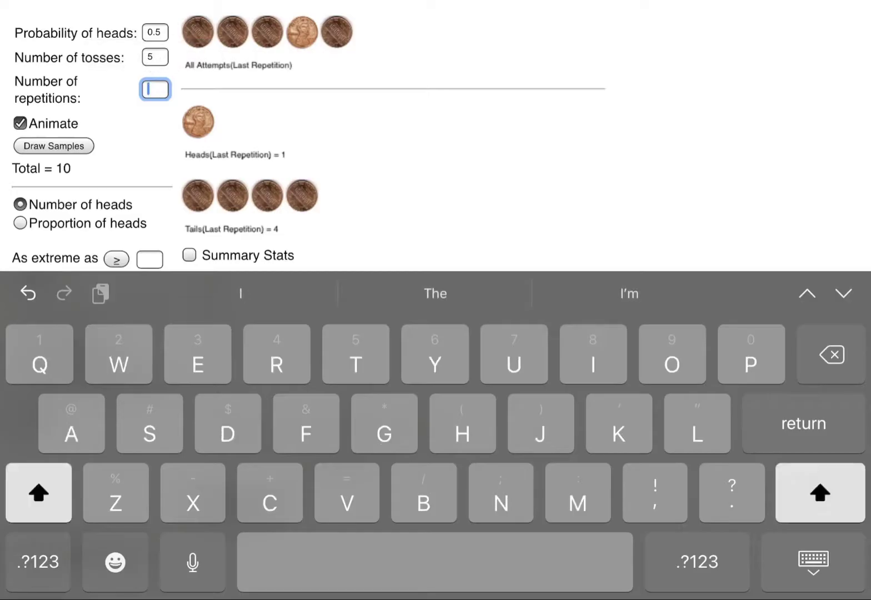
pyautogui.write('90')
pyautogui.press('Return')
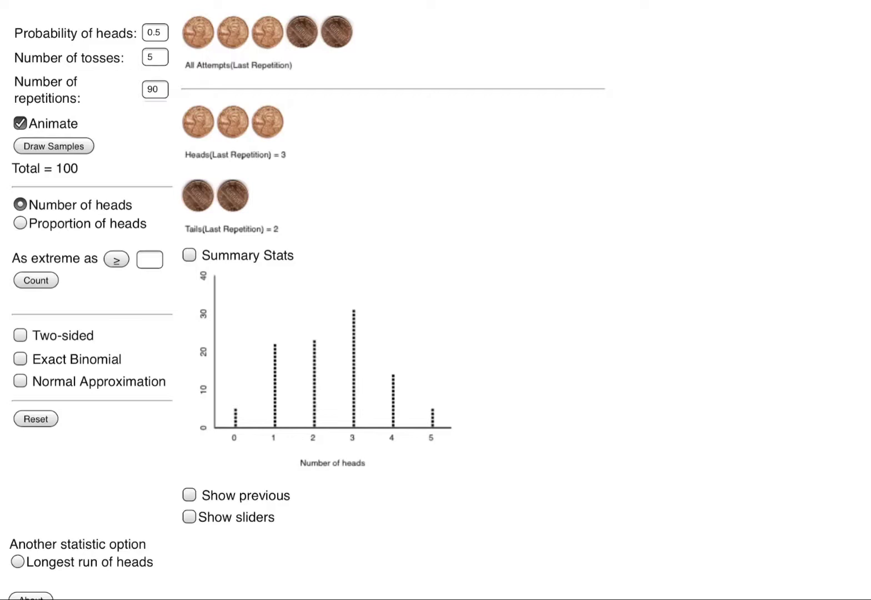
# Step: Set 'As extreme as ≥' to 4 and count, giving 19 / 100 = 0.1900
pyautogui.click(150, 259)
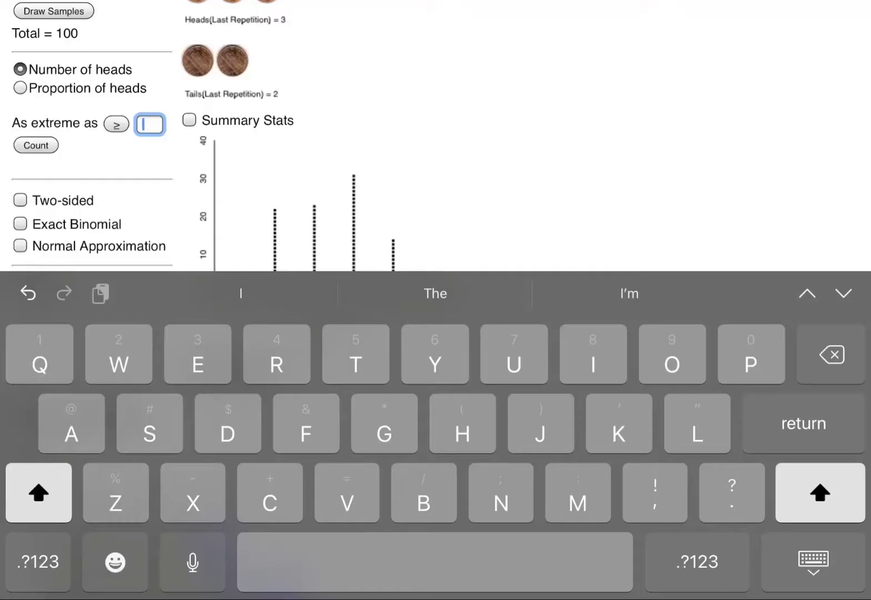
pyautogui.click(38, 563)
pyautogui.write('4')
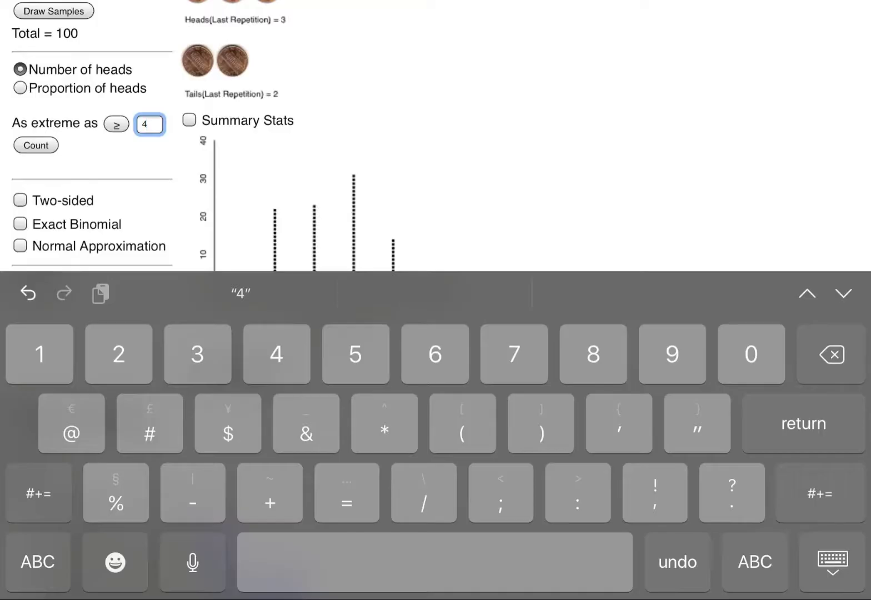
pyautogui.click(36, 145)
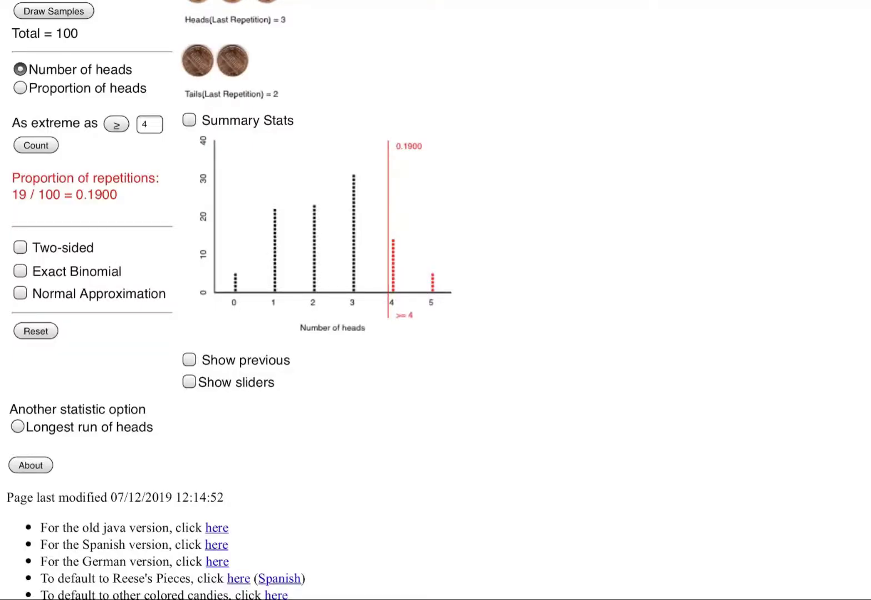
# Step: Change the 'As extreme as ≥' cutoff to 5 heads and recount, giving 0.0500
pyautogui.click(149, 124)
pyautogui.click(146, 124)
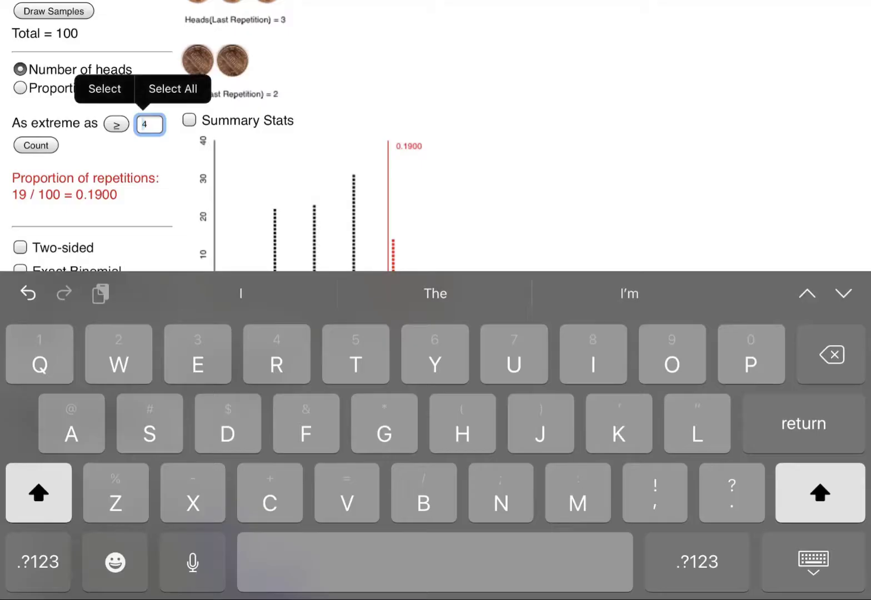
pyautogui.click(151, 124)
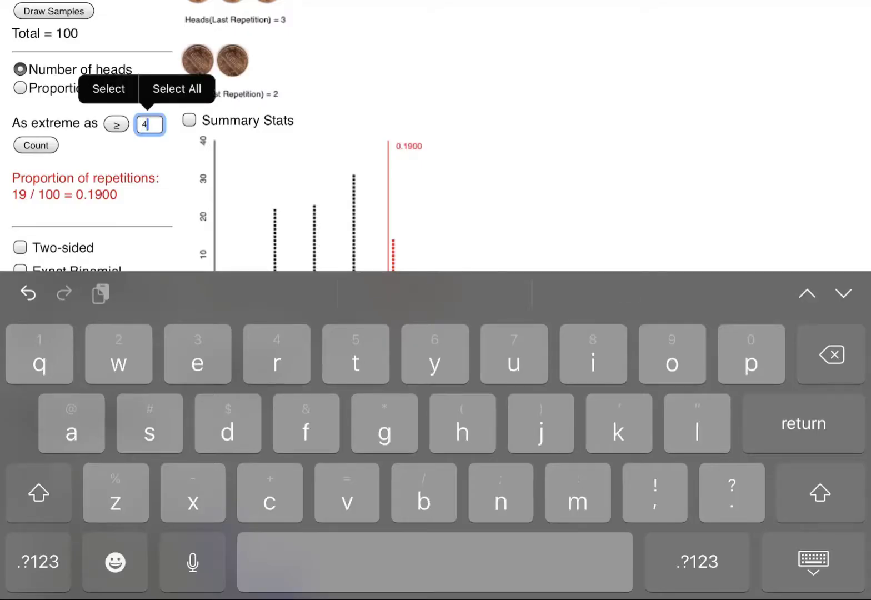
pyautogui.click(38, 562)
pyautogui.press('BackSpace')
pyautogui.write('5')
pyautogui.click(814, 561)
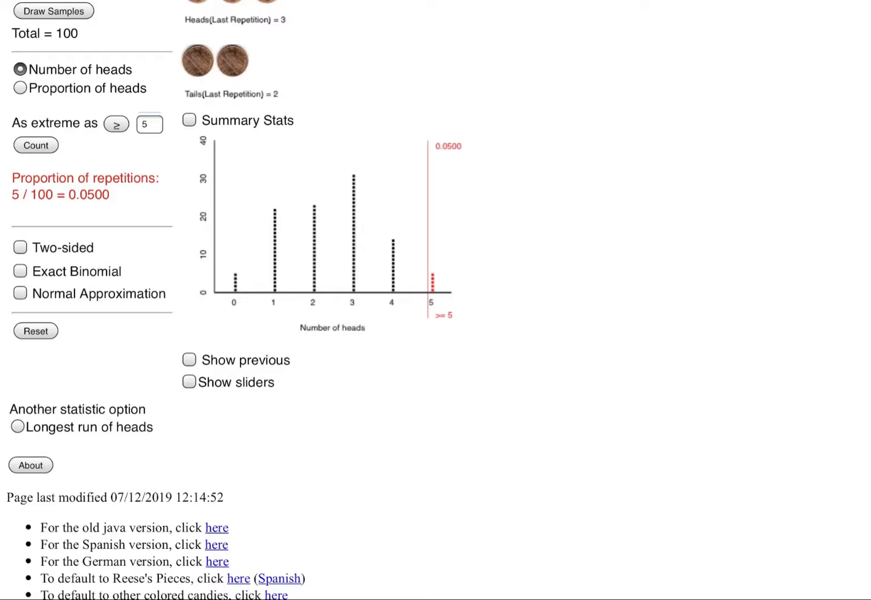
# Step: Raise the cutoff to 6 heads and recount, giving 0 / 100 = 0
pyautogui.click(150, 124)
pyautogui.press('BackSpace')
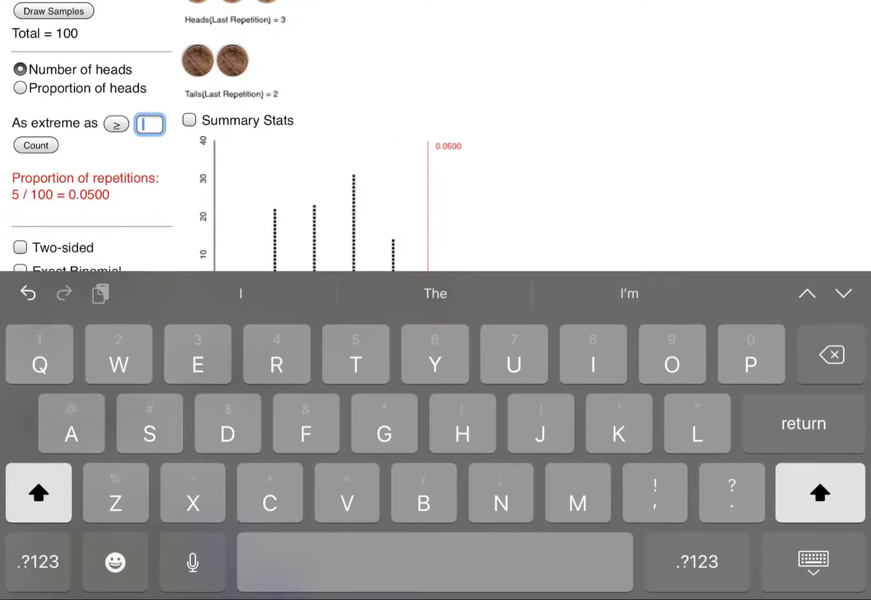
pyautogui.click(39, 562)
pyautogui.write('6')
pyautogui.click(833, 562)
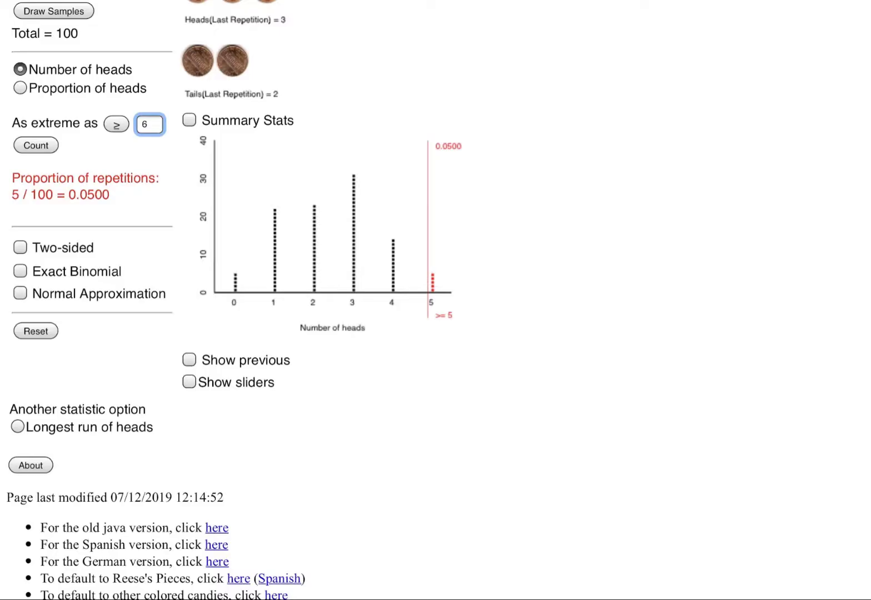
pyautogui.press('Return')
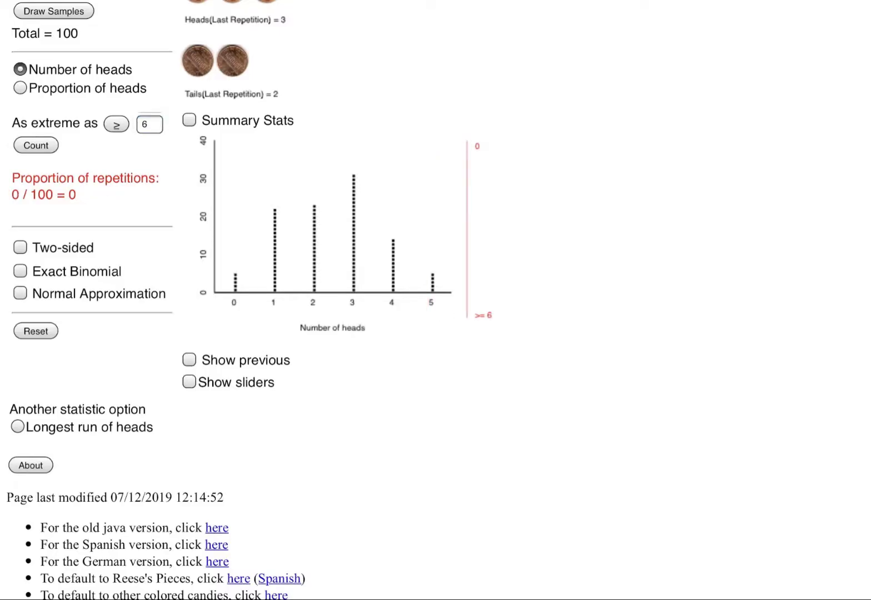